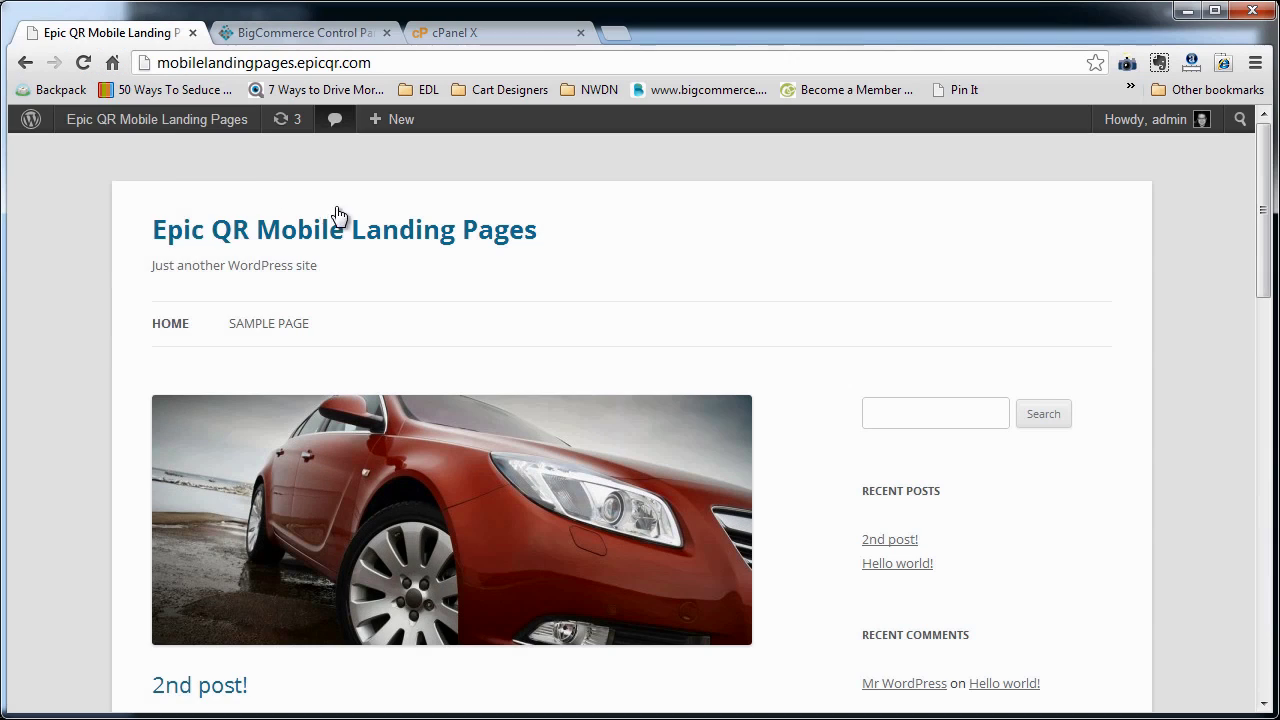
Step: From the dashboard, go to Plugins > Add New and fill the search box with 'wp-db-backup'
mouse_move(150, 122)
click(480, 222)
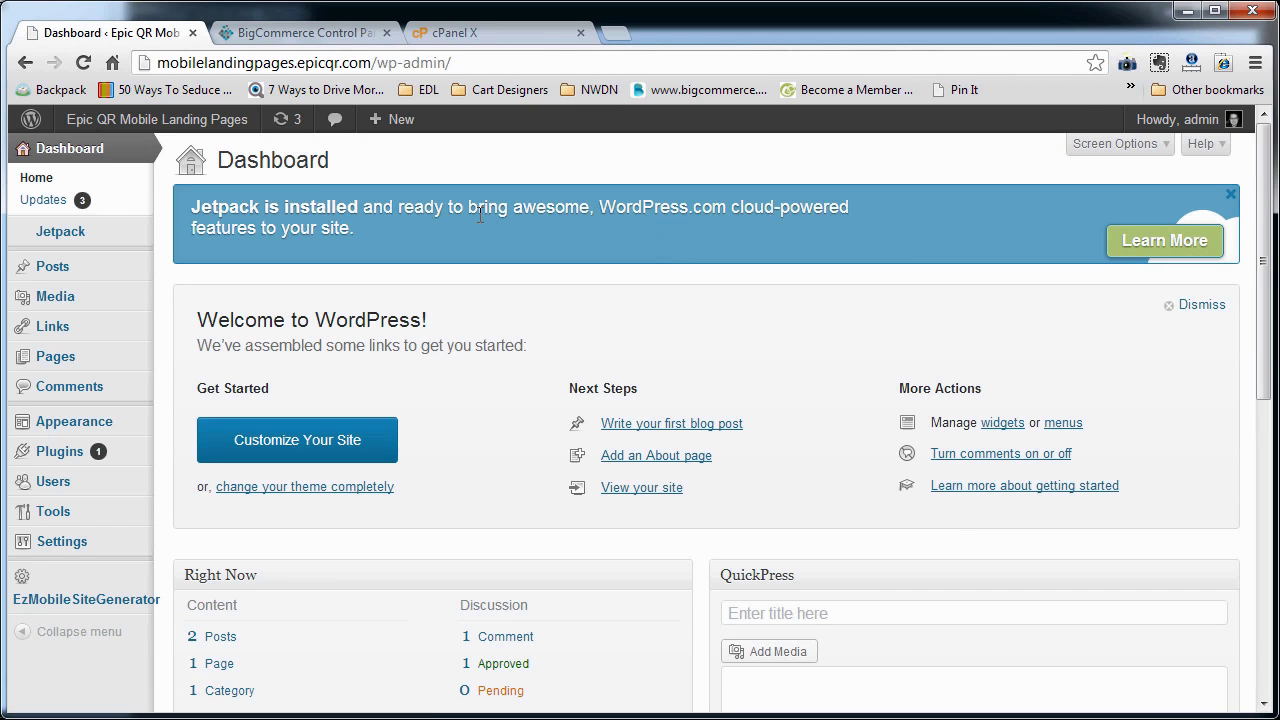
mouse_move(72, 425)
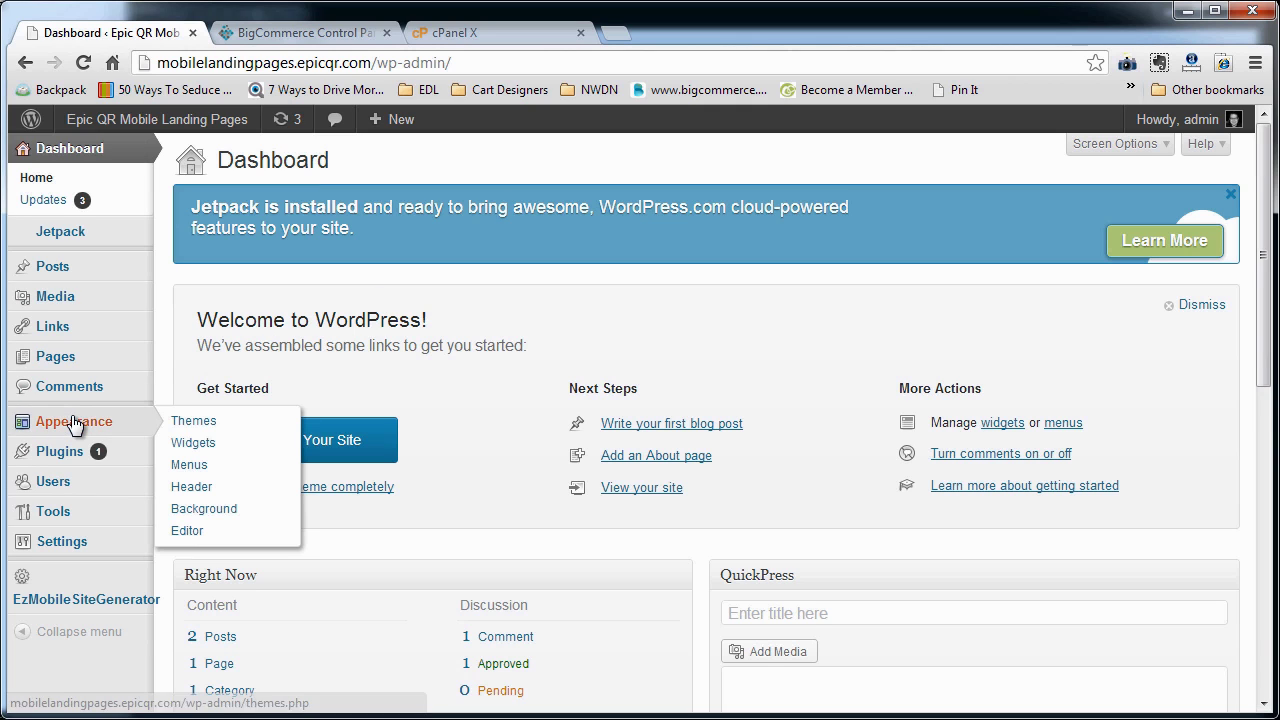
mouse_move(72, 455)
click(217, 451)
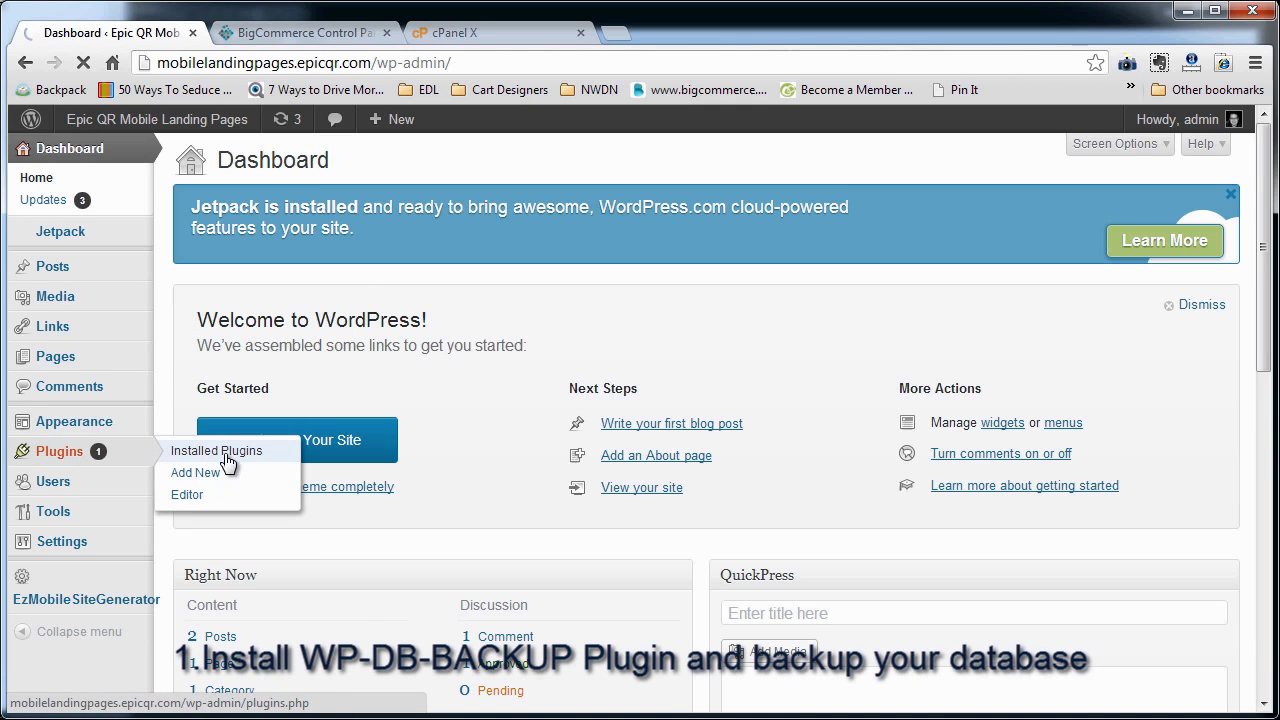
click(226, 455)
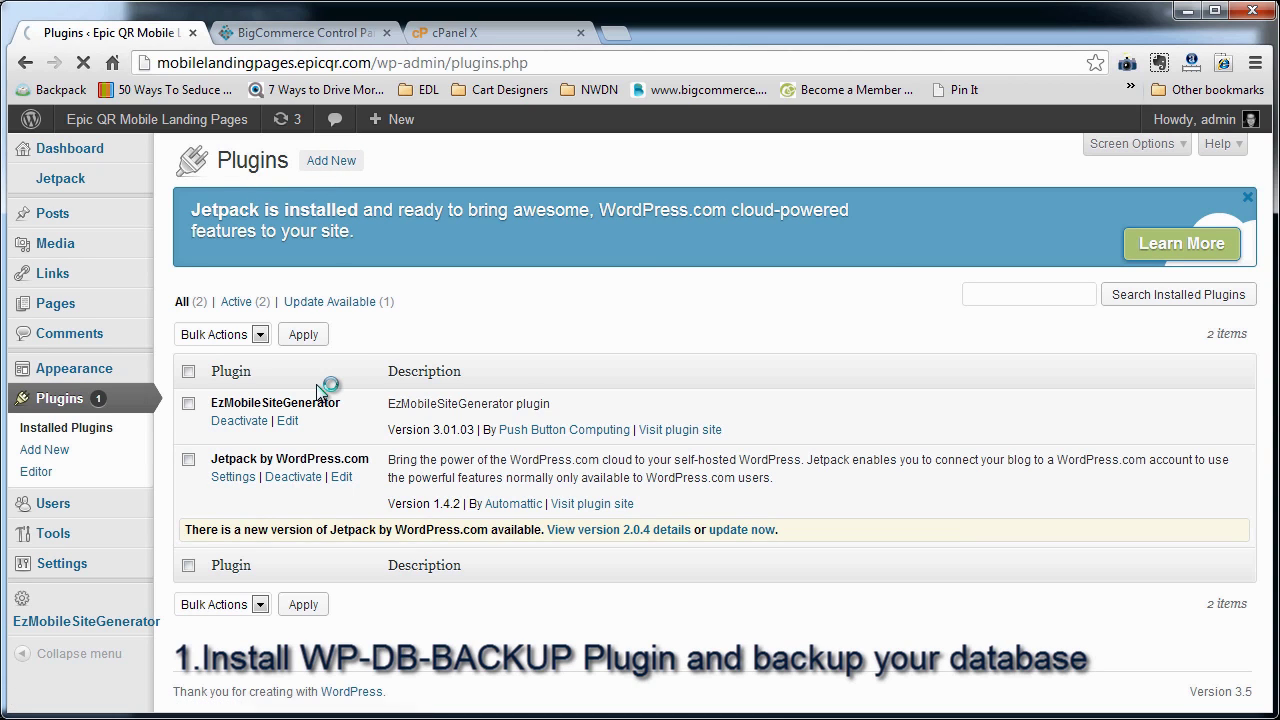
click(250, 312)
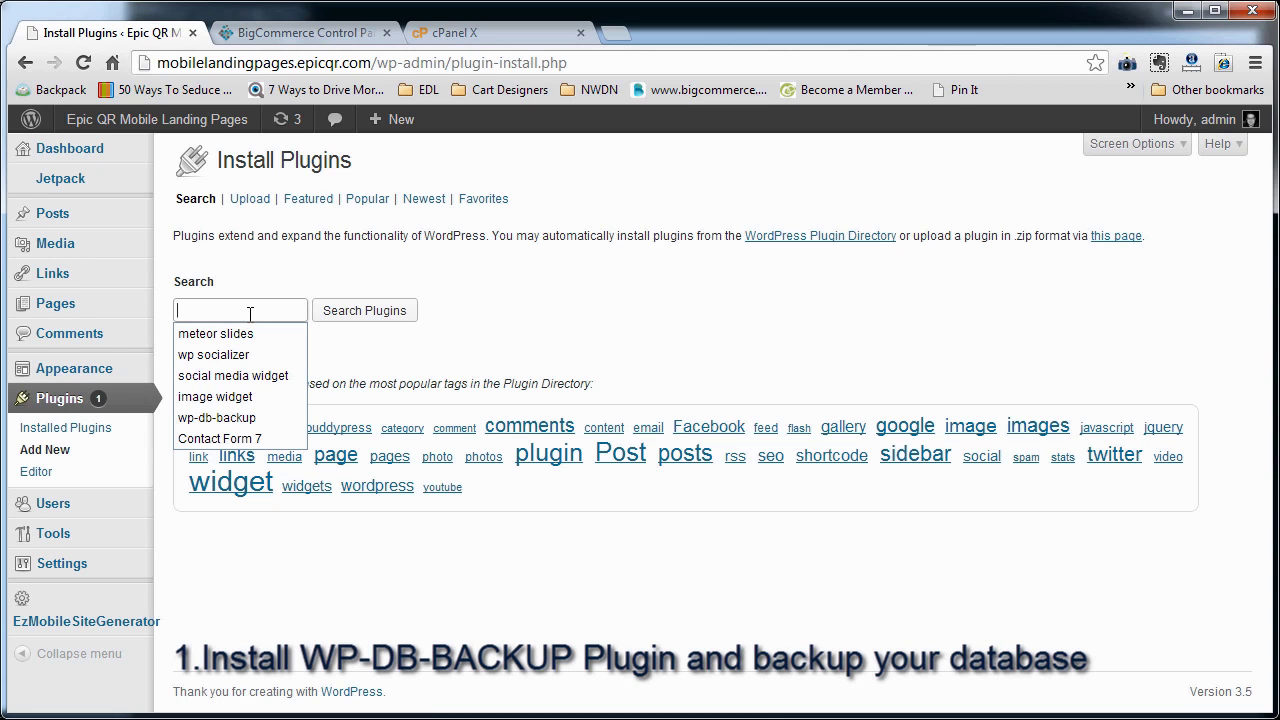
text(wp-db)
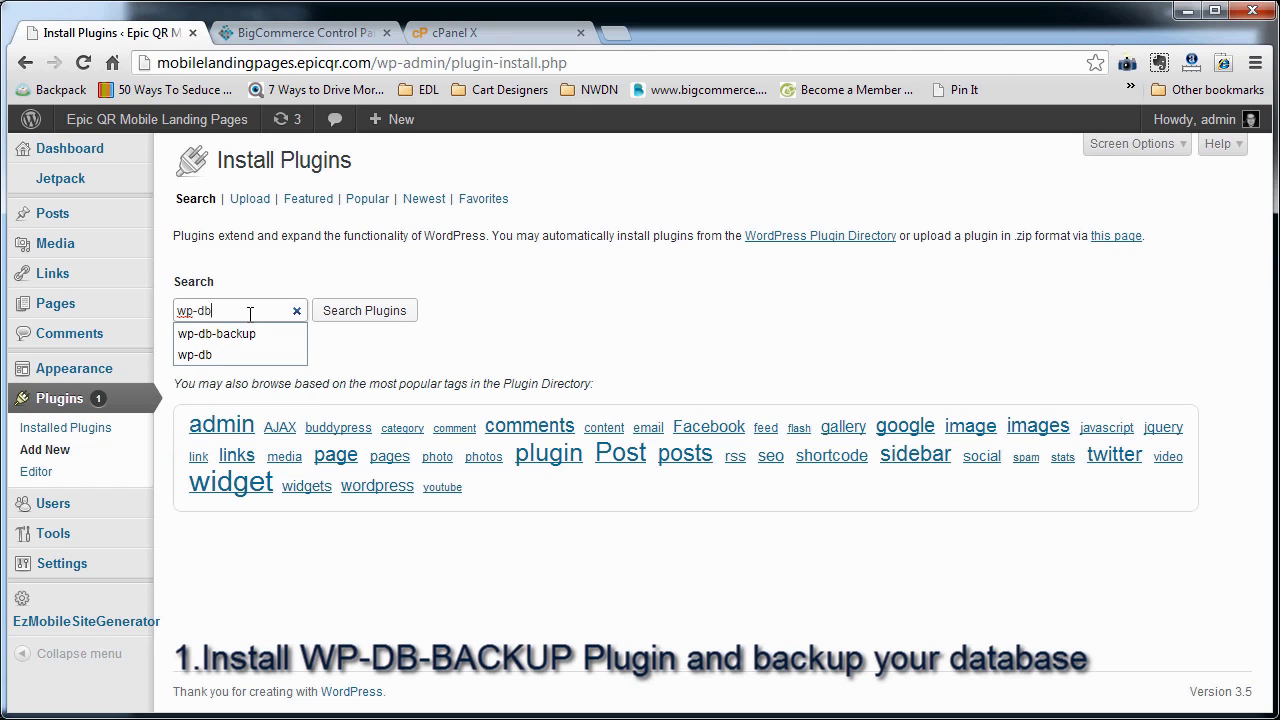
click(241, 334)
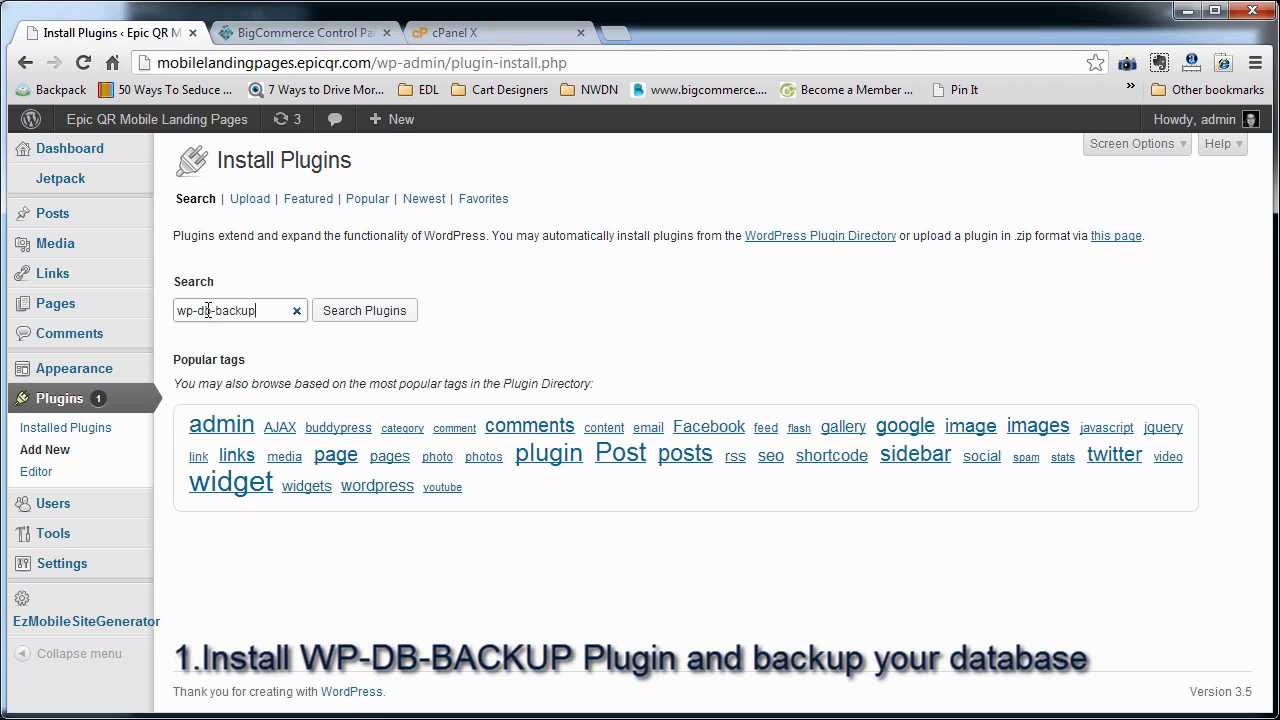
Step: Search the plugin directory, then install and activate WP-DB-Backup 2.2.3
click(325, 312)
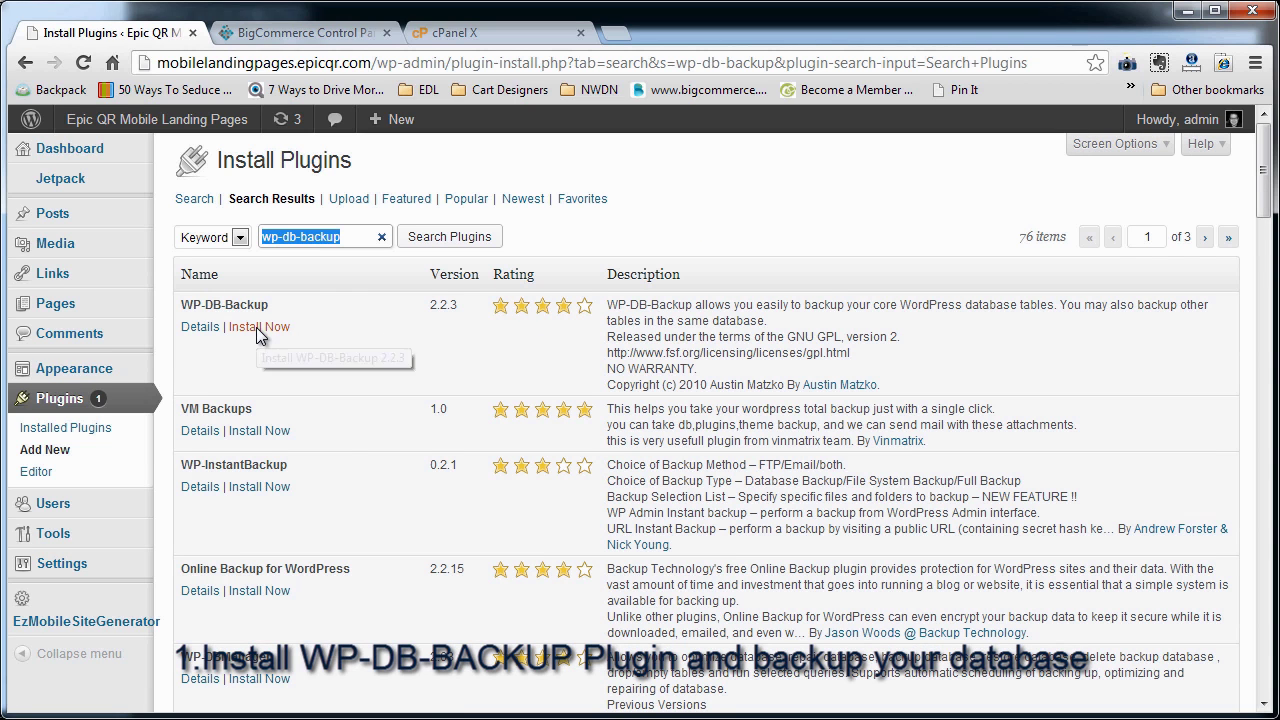
click(256, 327)
click(631, 395)
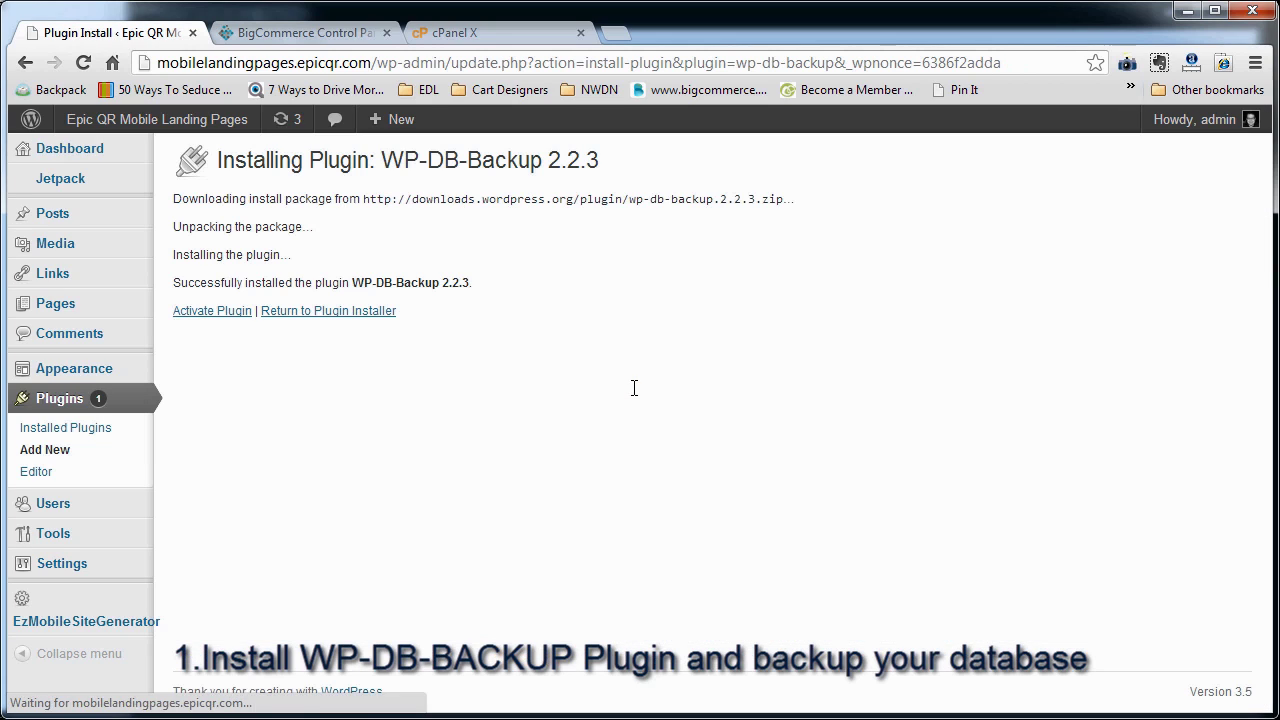
click(238, 313)
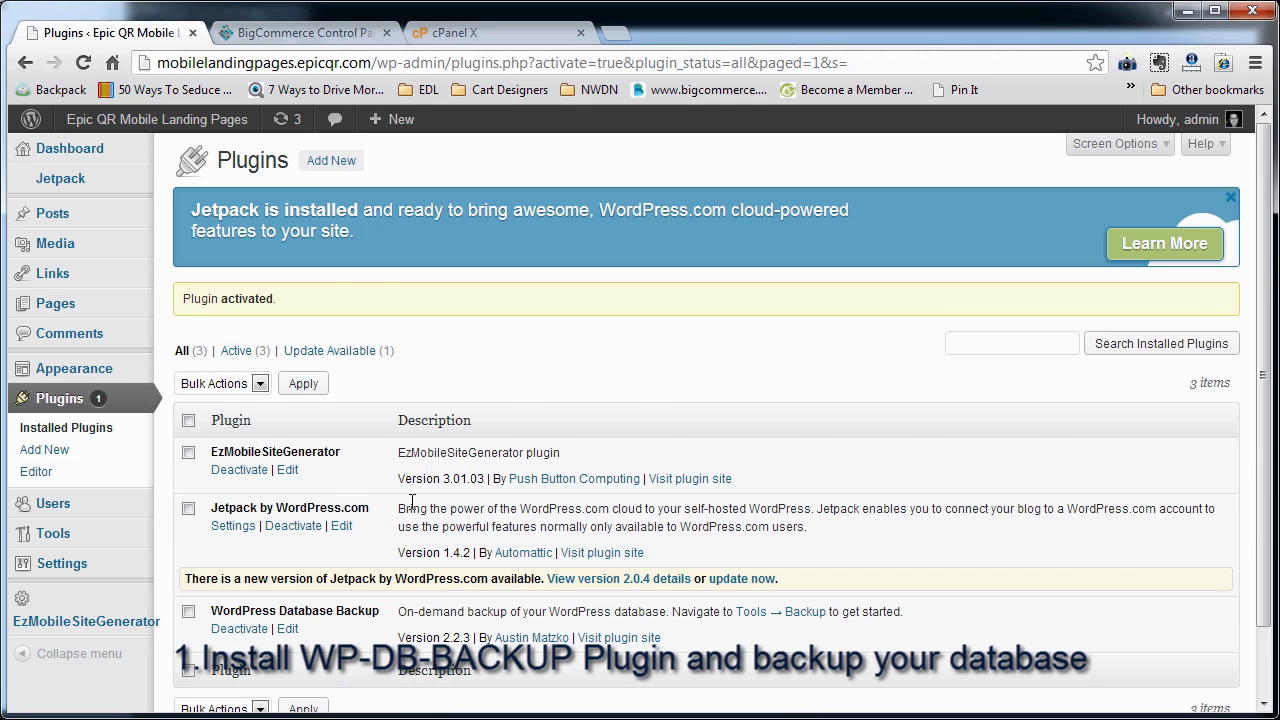
Step: On the Tools > Backup page, back up the core database tables with 'Download to your computer' selected
scroll(412, 500, down, 1)
mouse_move(125, 460)
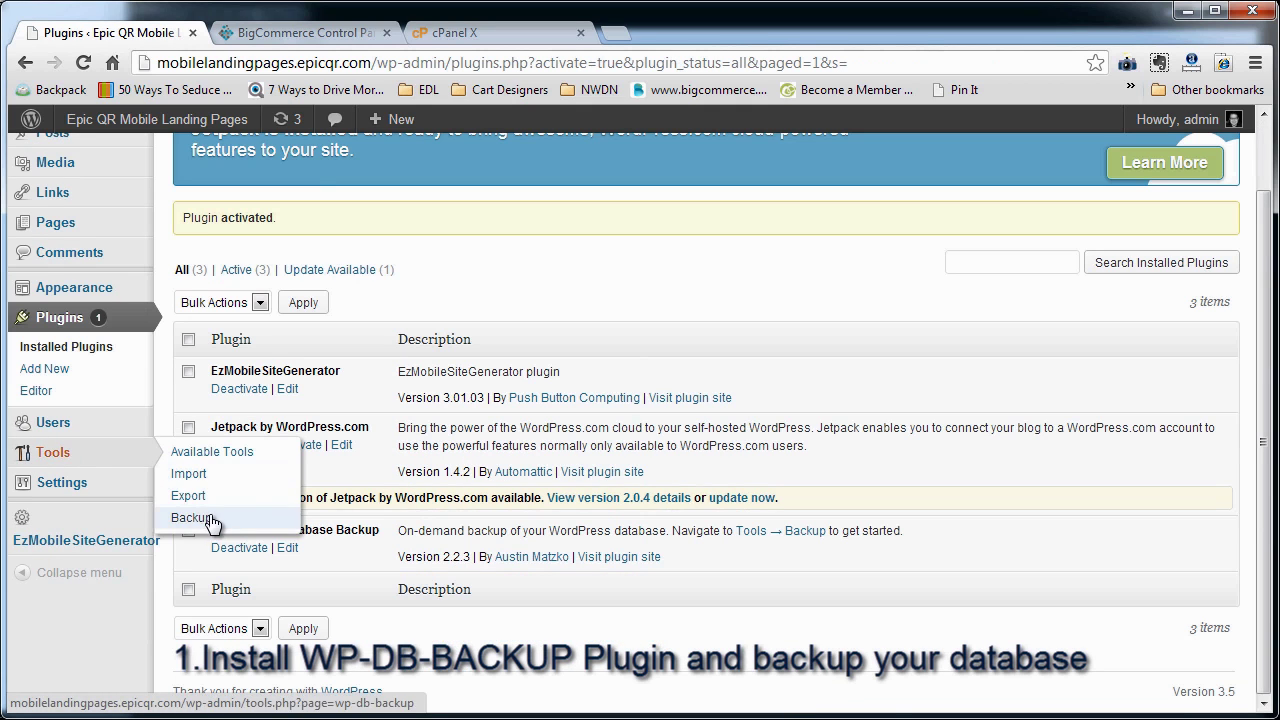
click(209, 519)
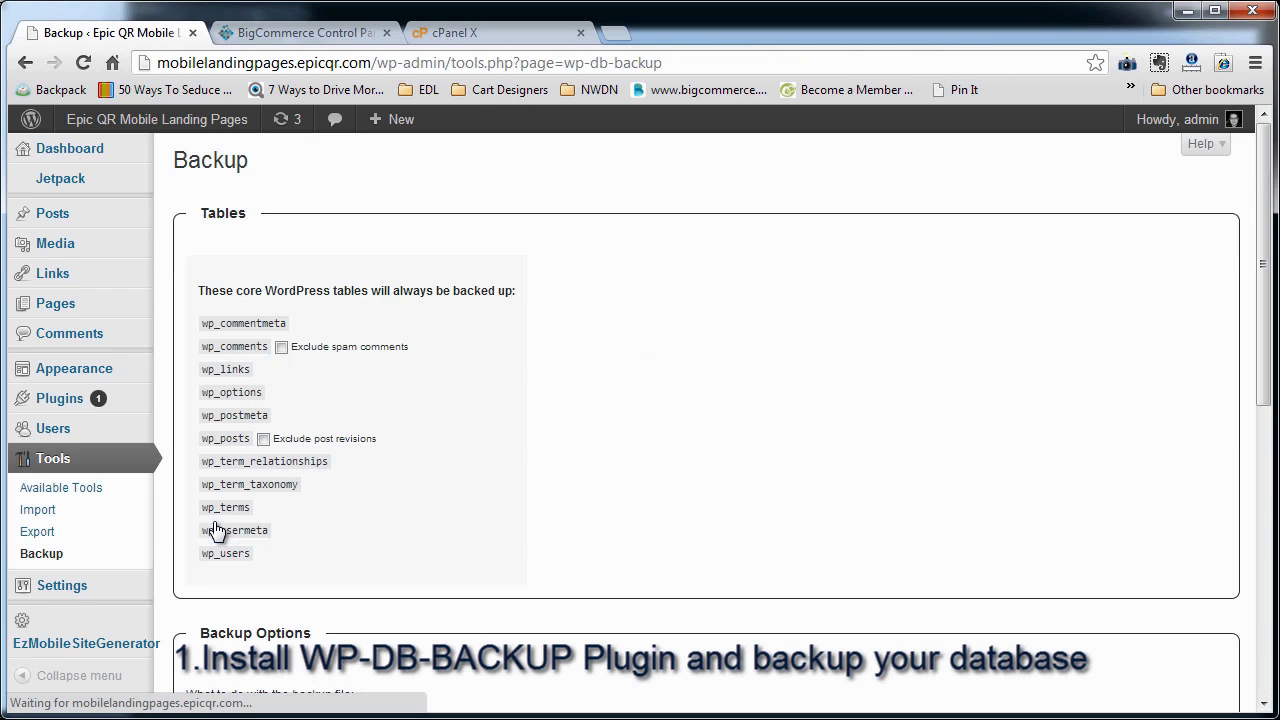
scroll(410, 508, down, 6)
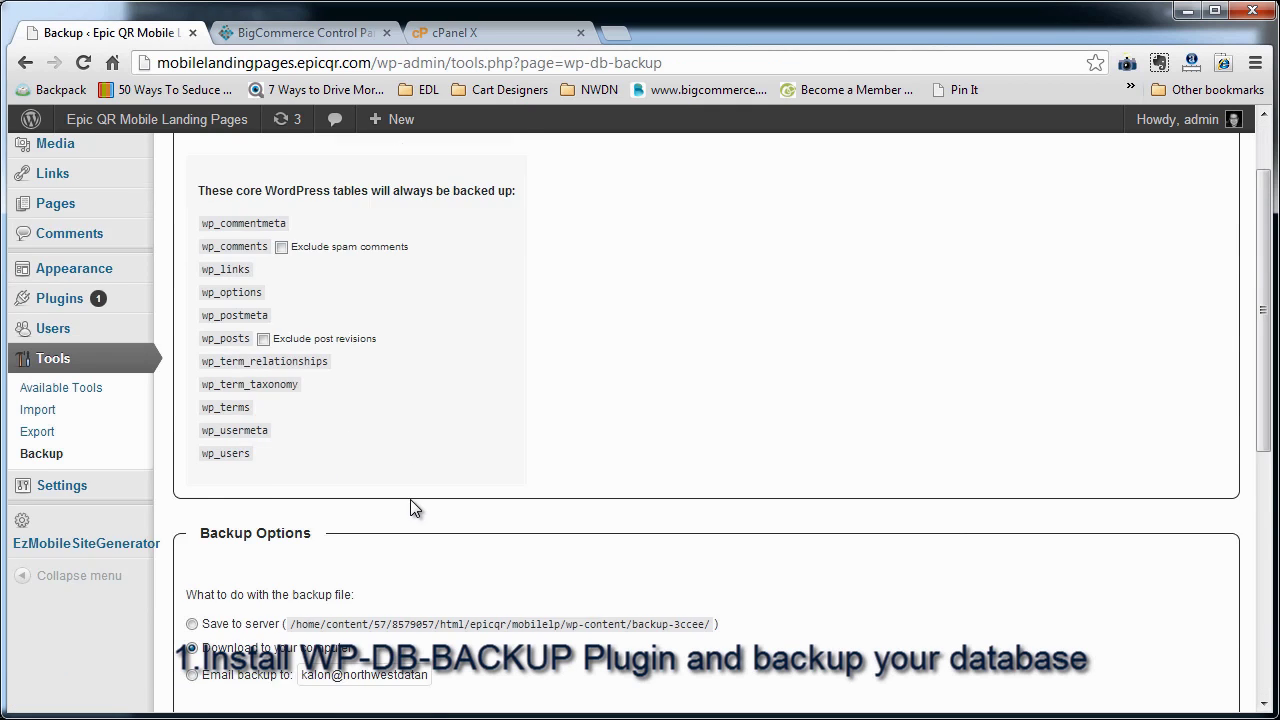
scroll(411, 500, up, 2)
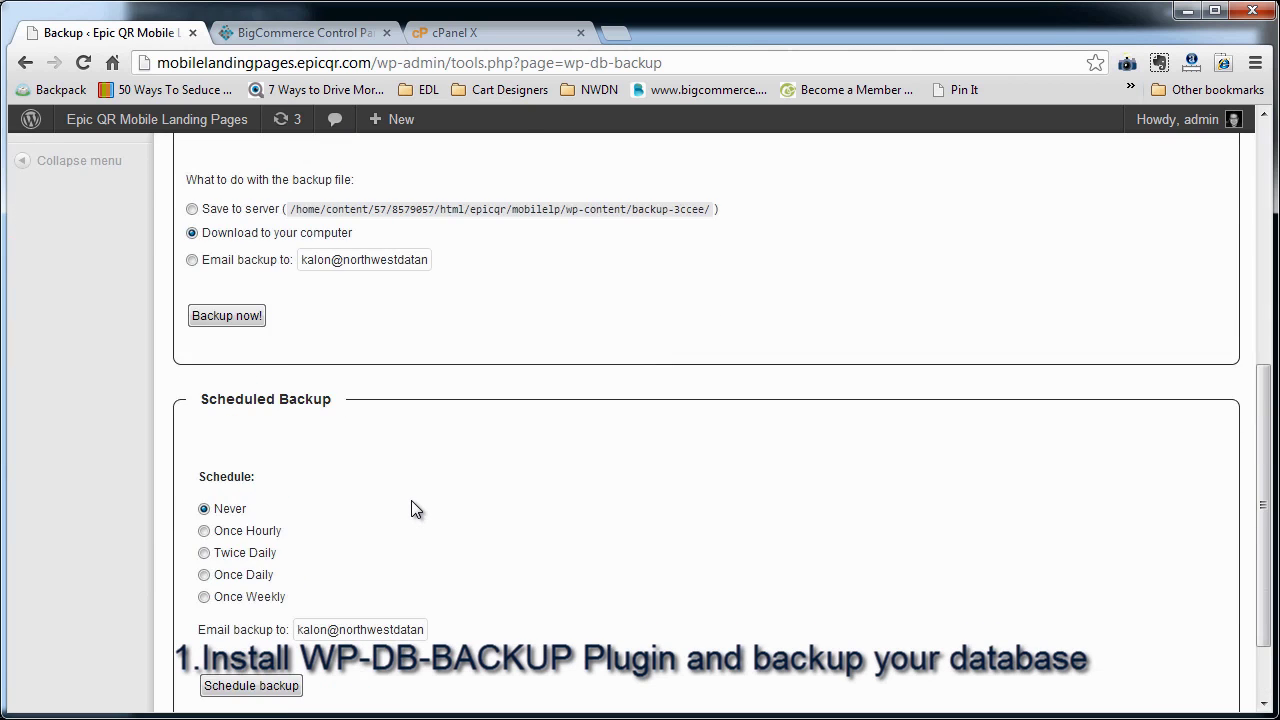
scroll(411, 500, down, 2)
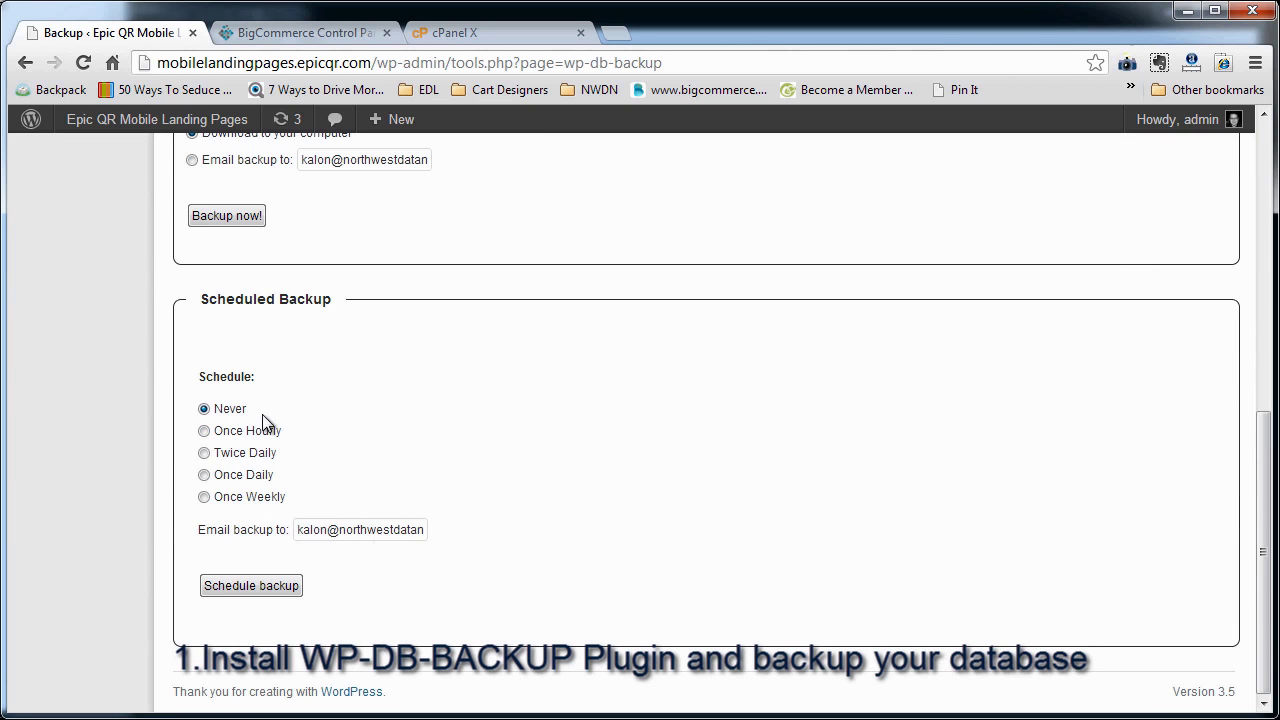
scroll(458, 574, up, 5)
scroll(458, 583, up, 2)
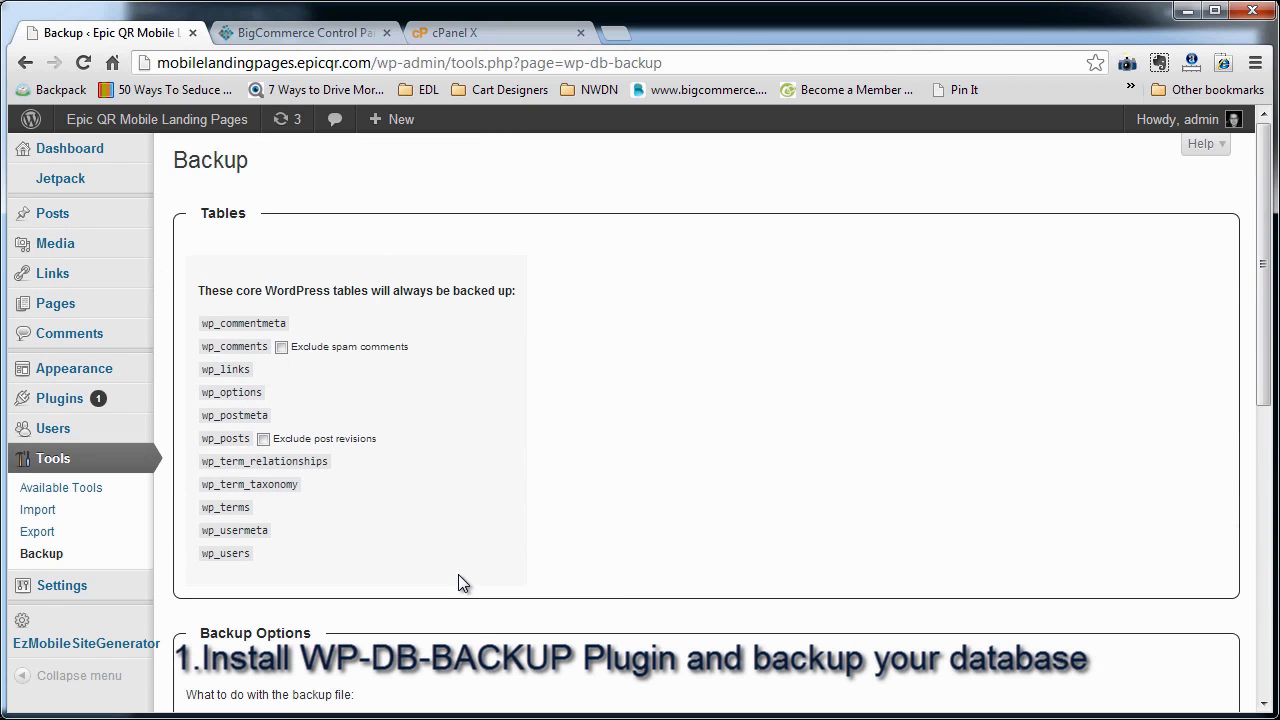
scroll(250, 574, down, 4)
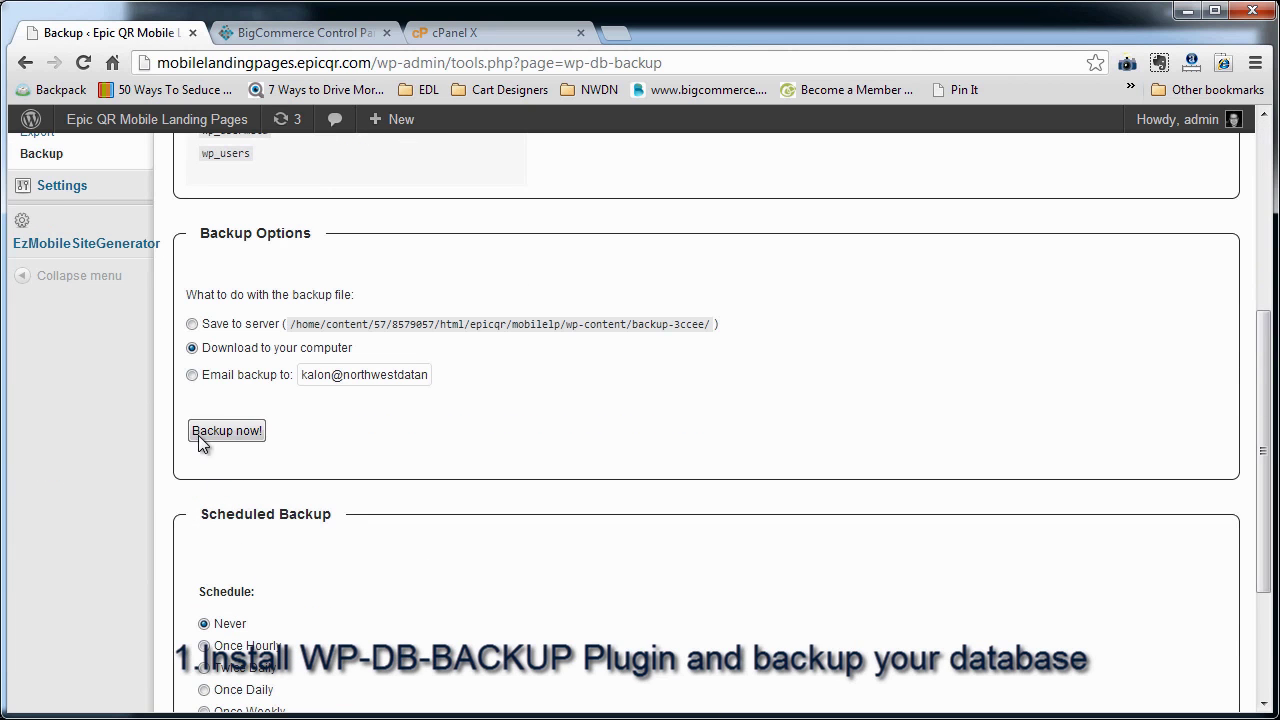
click(244, 428)
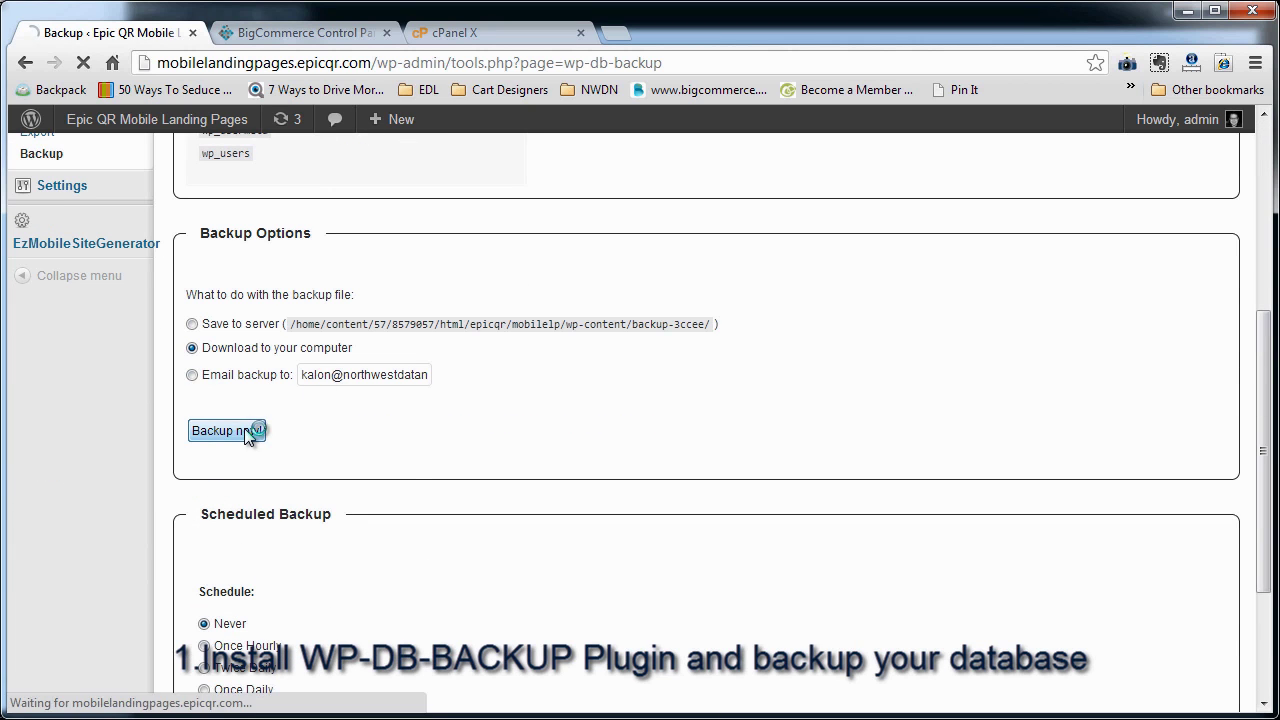
scroll(405, 452, up, 4)
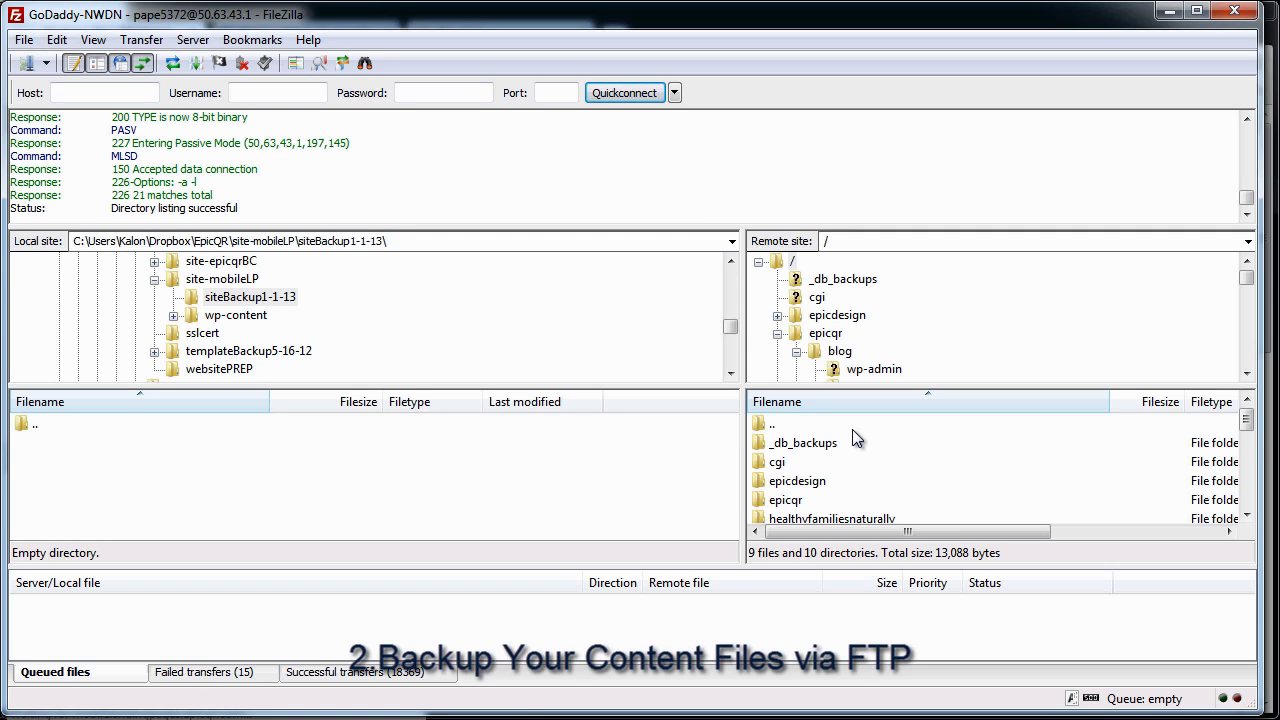
Step: Open /epicqr/mobilelp on the server and widen the remote list to show wp-admin, wp-content, wp-includes with dates
click(822, 334)
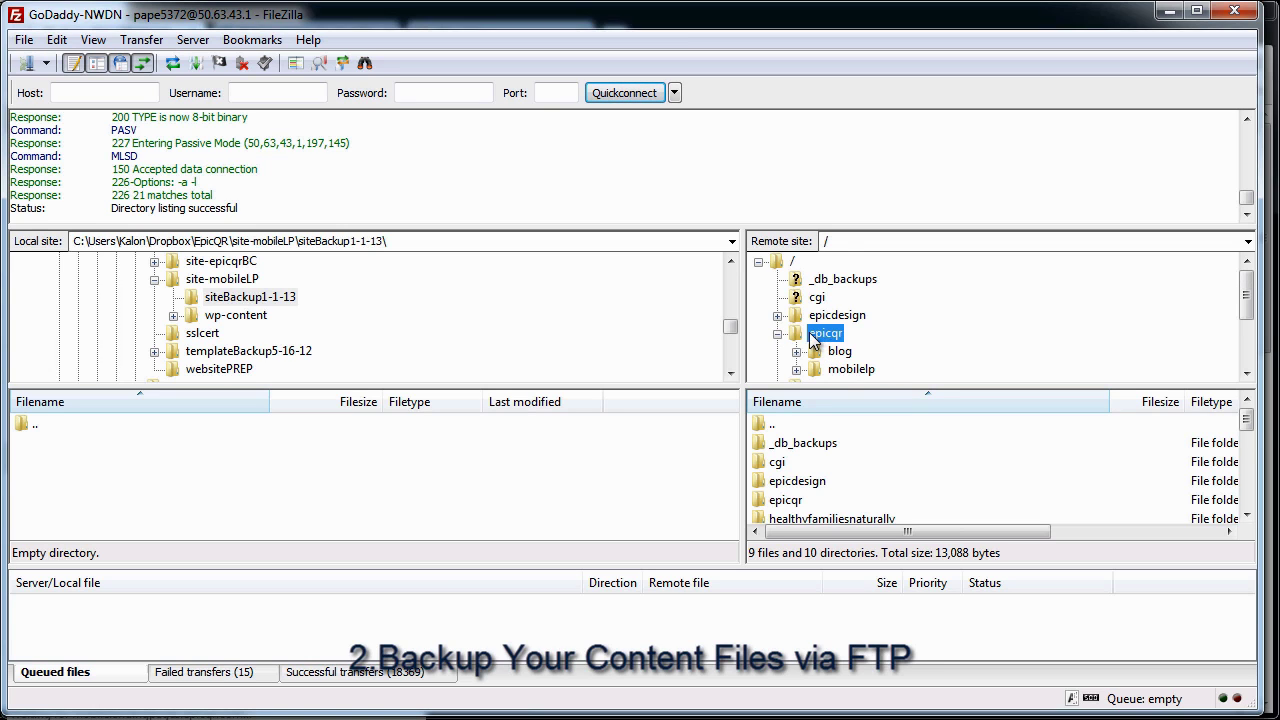
double_click(812, 466)
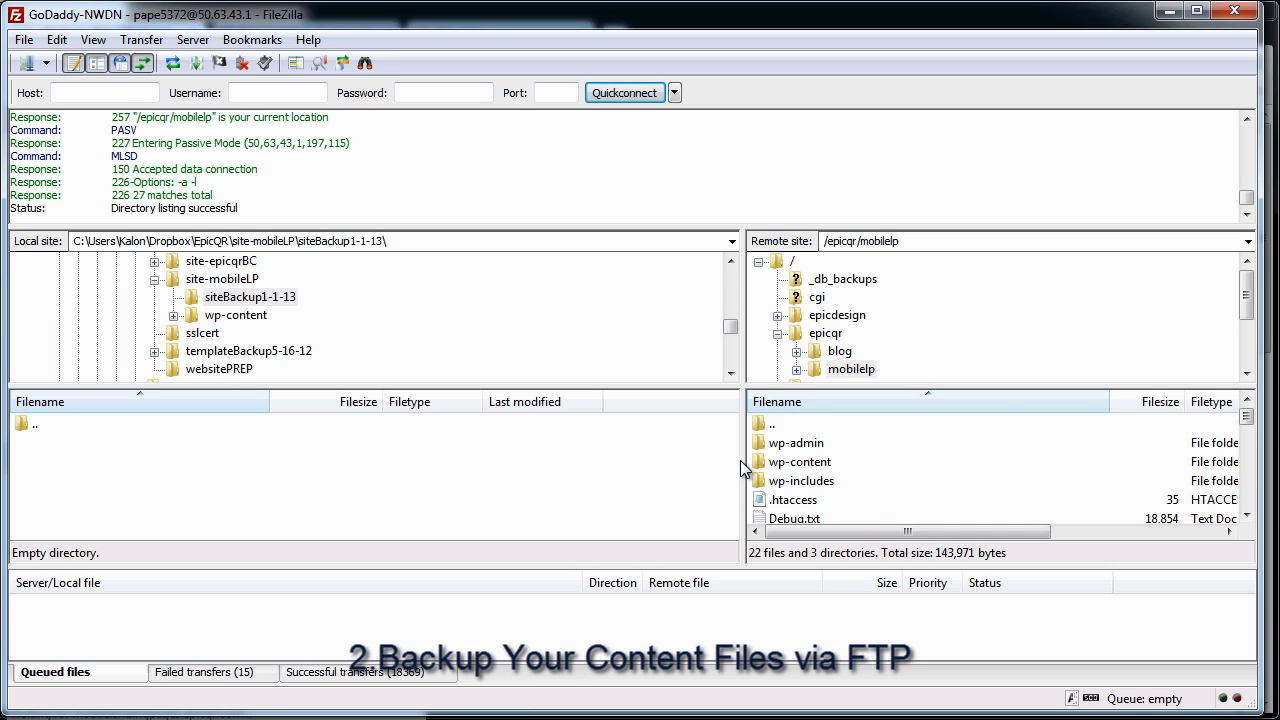
drag(743, 469, 624, 480)
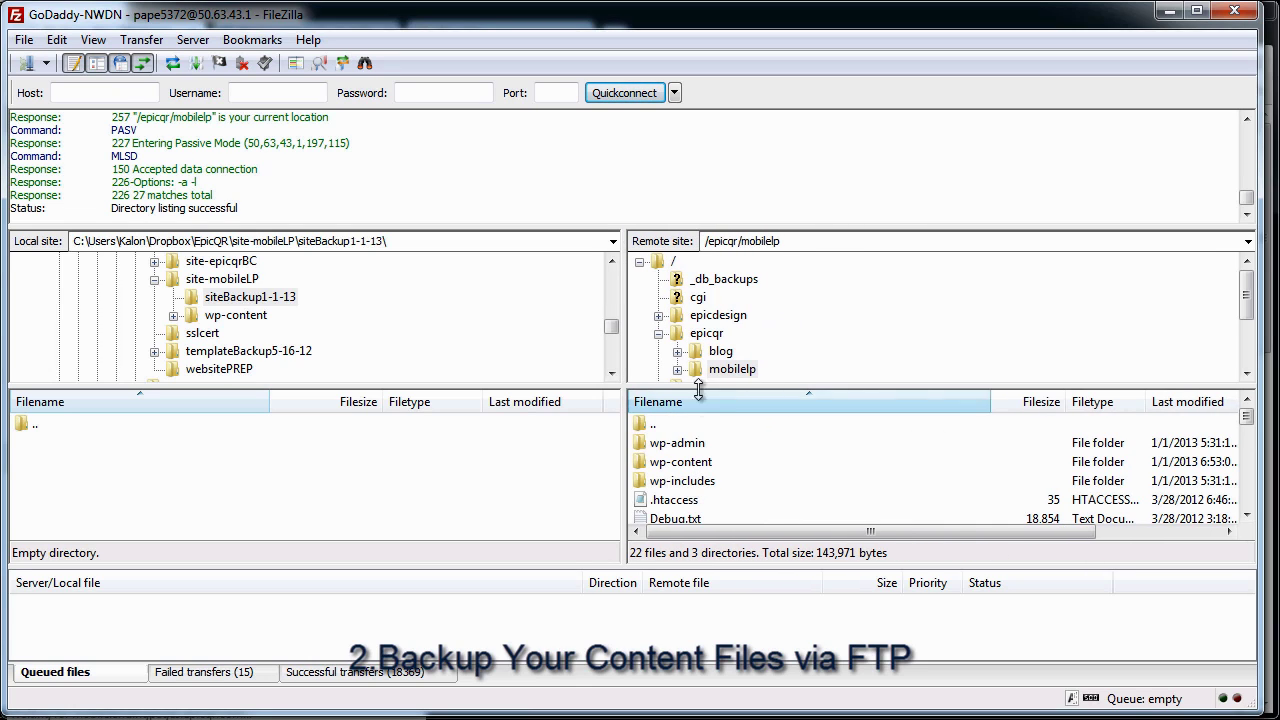
click(708, 336)
double_click(676, 462)
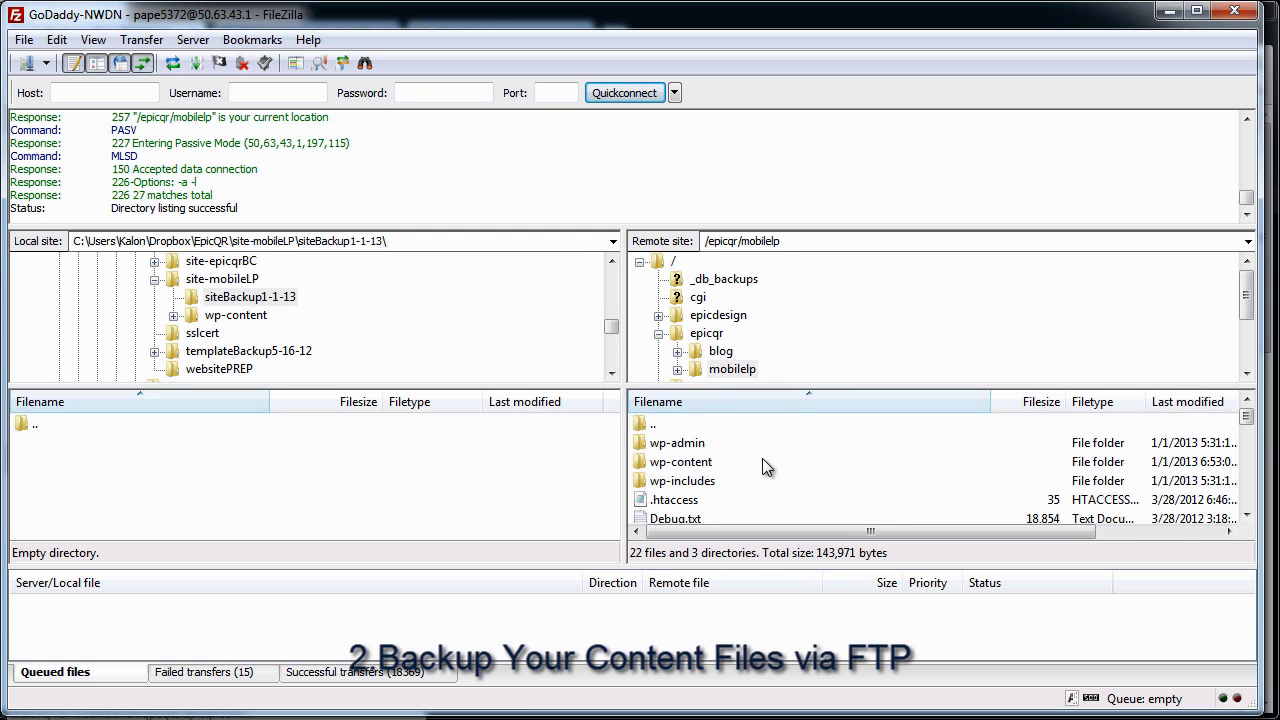
scroll(700, 490, down, 6)
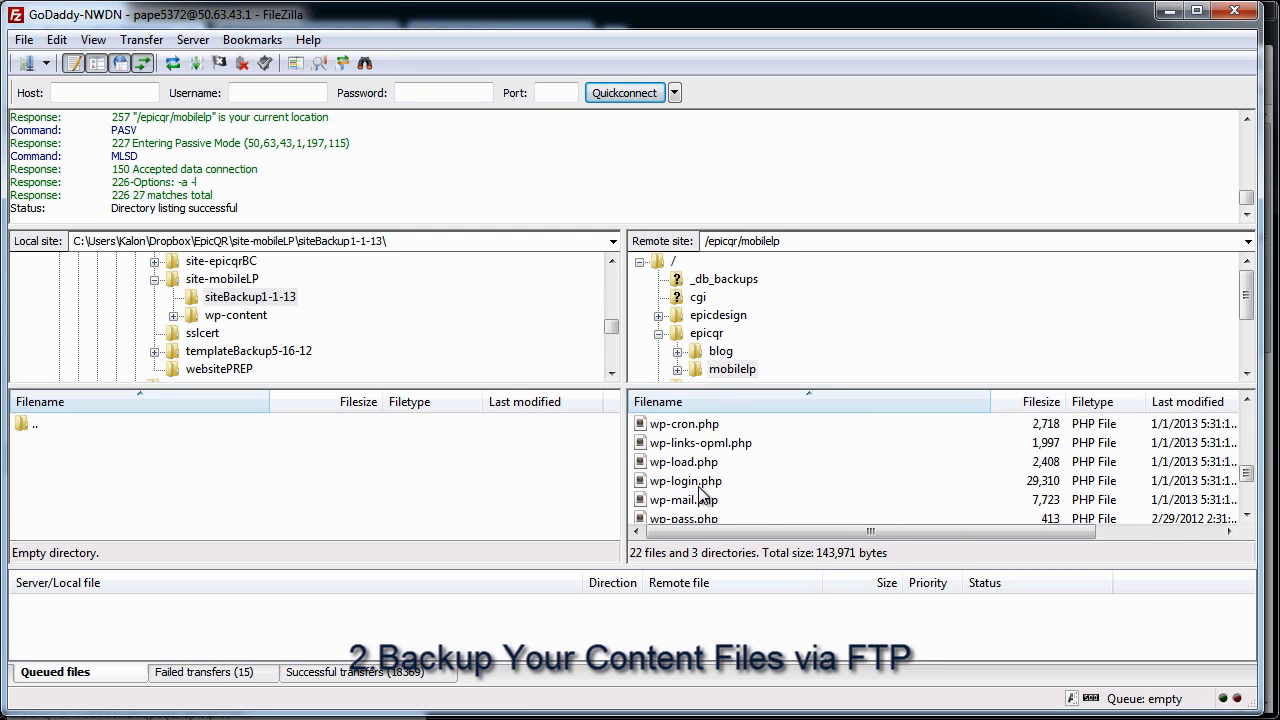
scroll(700, 490, up, 4)
scroll(700, 490, up, 2)
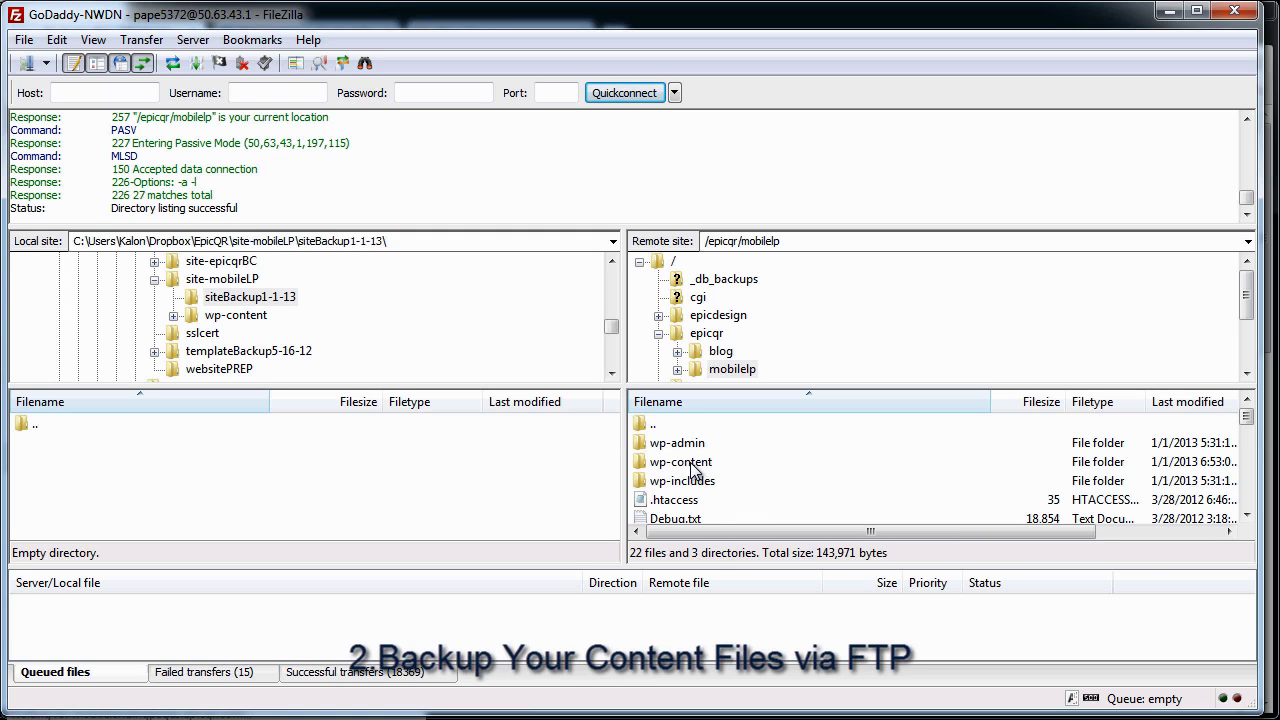
Step: Download the remote wp-content folder into the local siteBackup1-1-13 folder
right_click(690, 462)
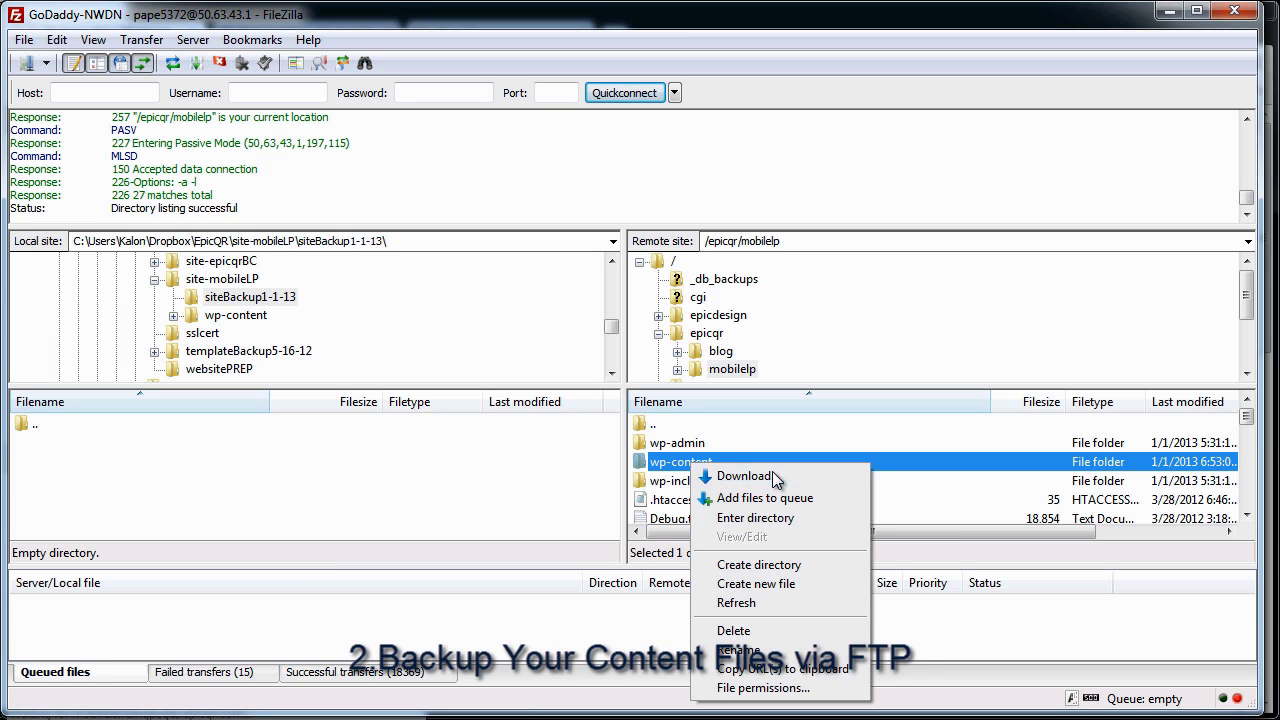
click(772, 474)
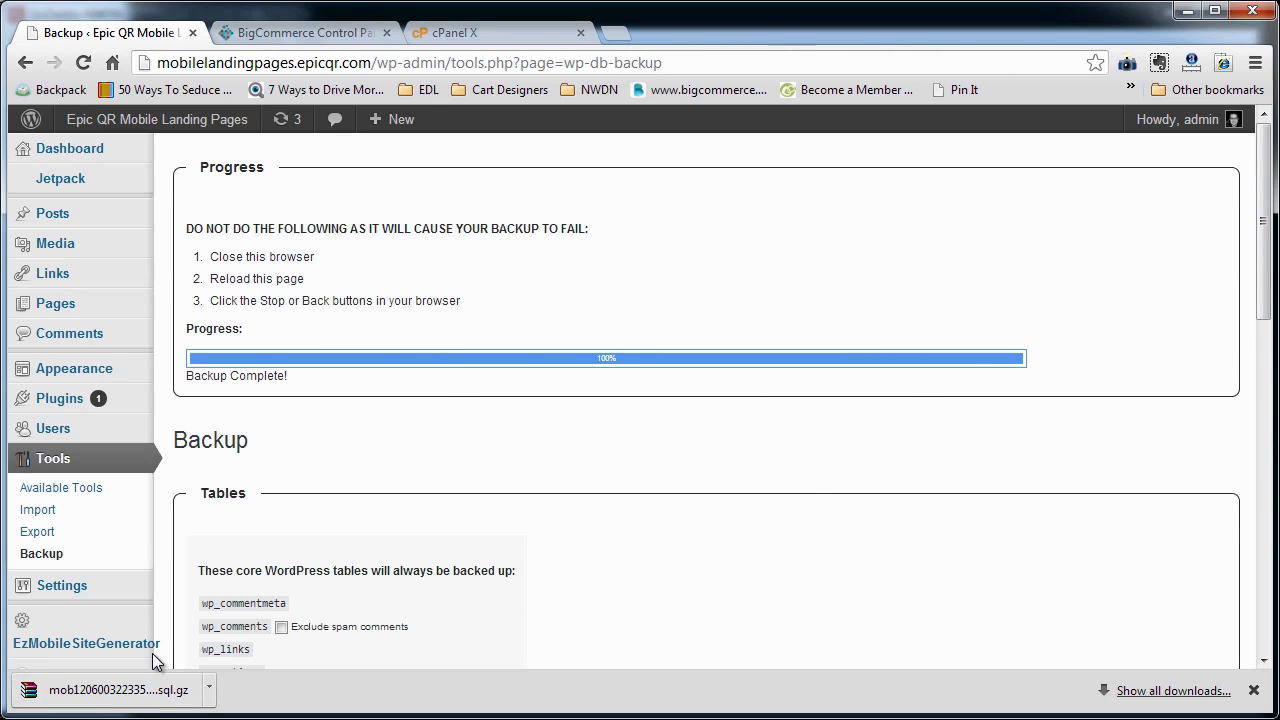
click(209, 693)
click(281, 713)
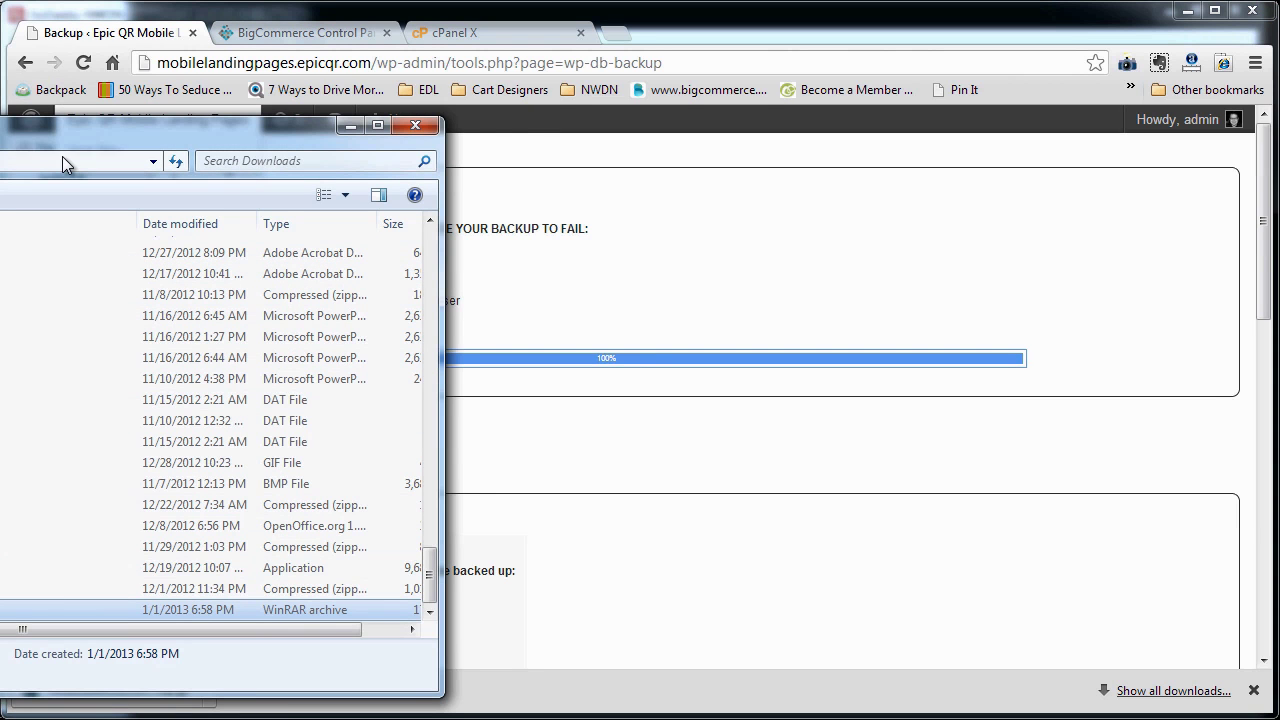
drag(260, 124, 927, 100)
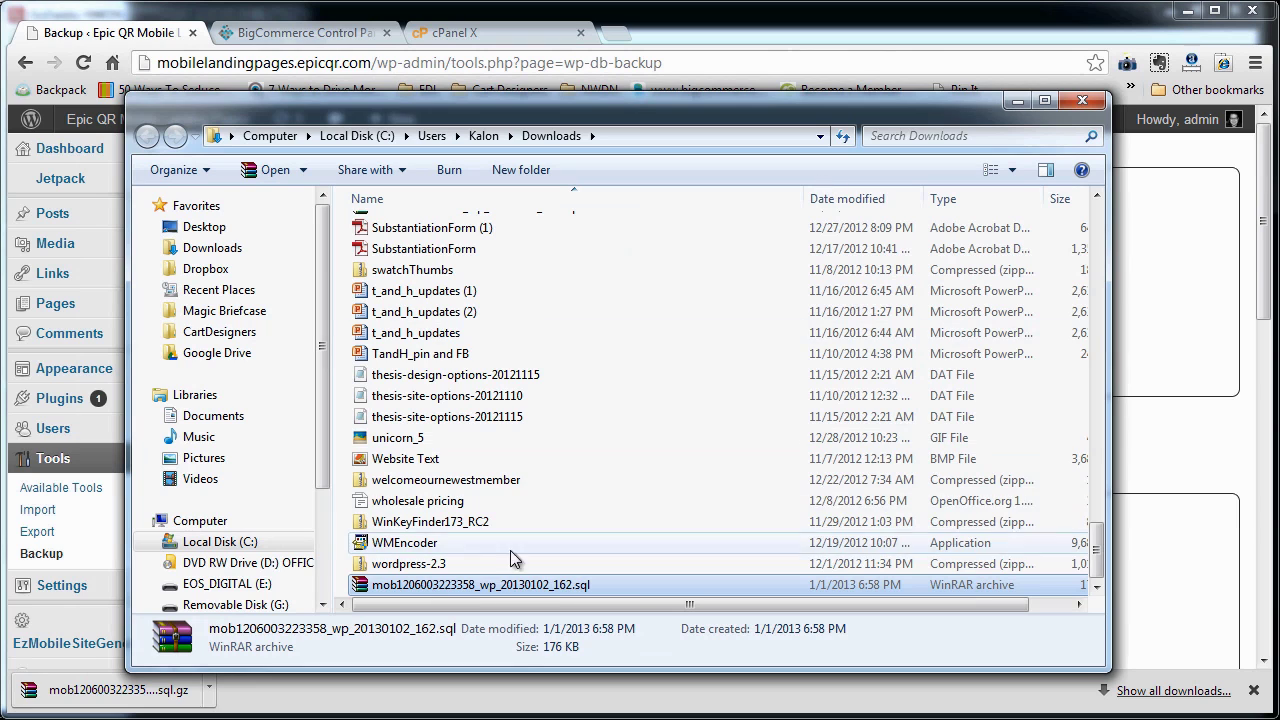
right_click(514, 590)
right_click(490, 588)
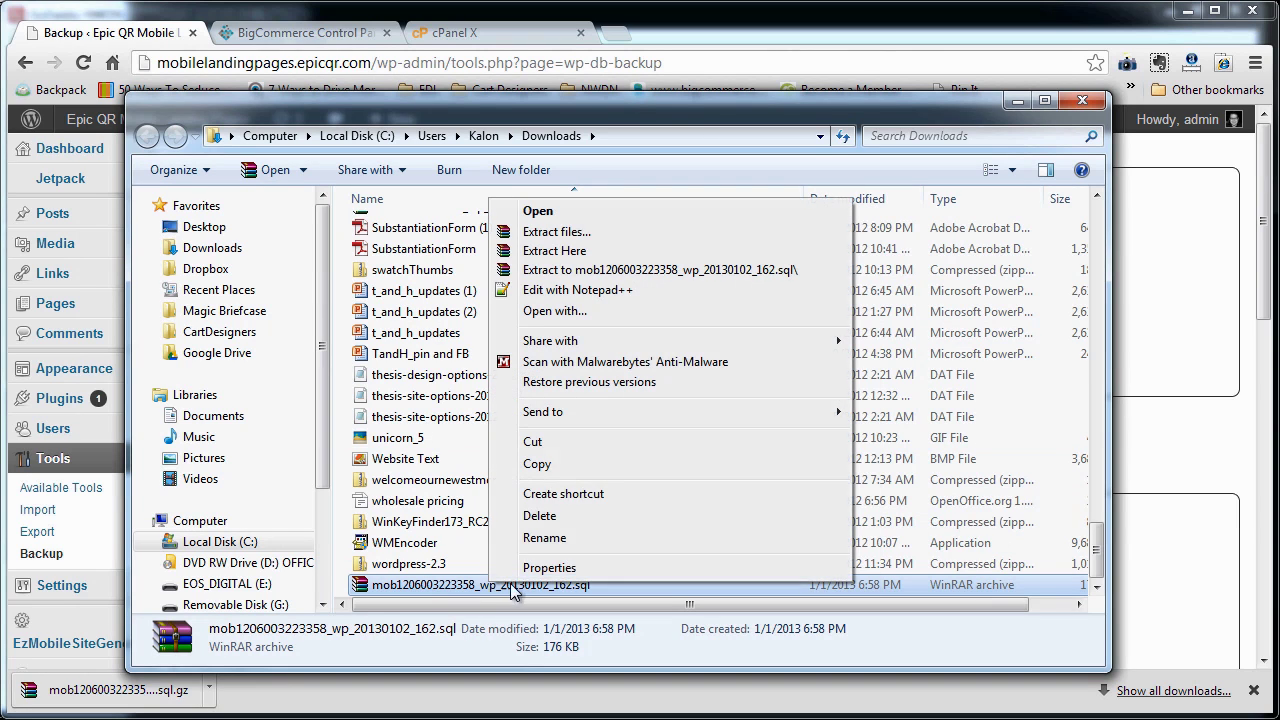
click(557, 445)
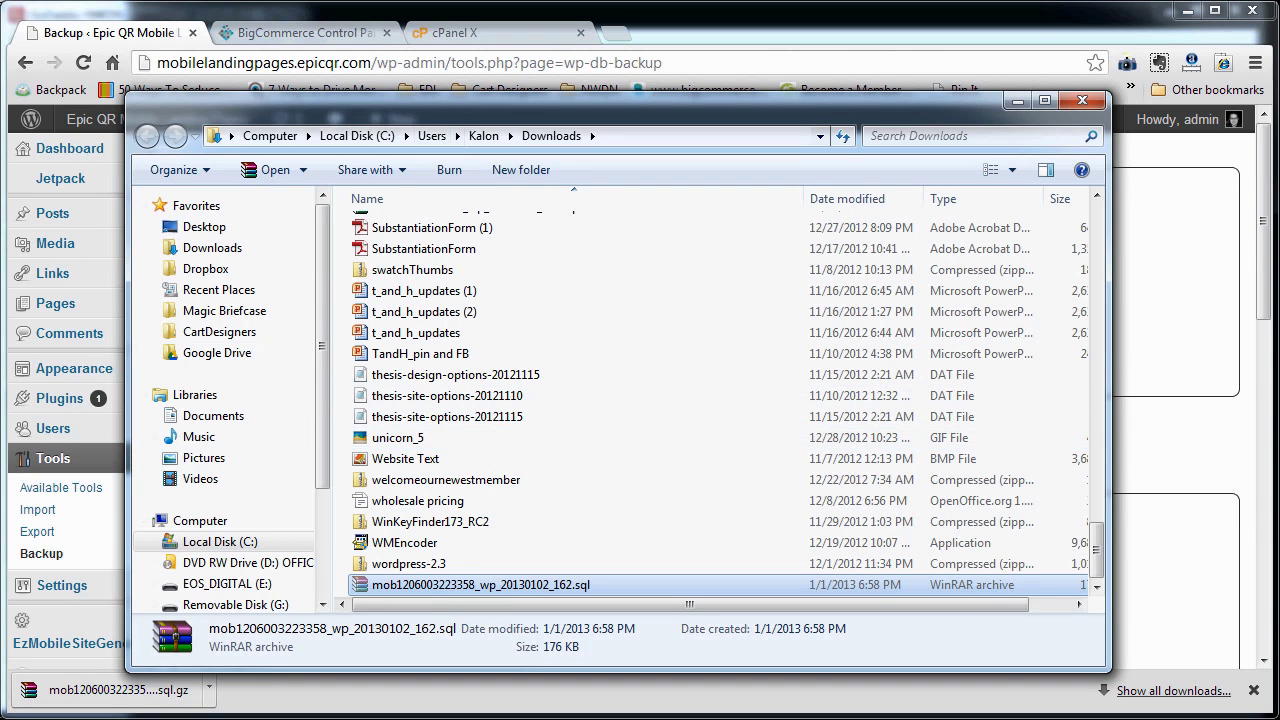
Step: Look for a paste option in FileZilla's local backup folder, then dismiss the menu
key(alt+Tab)
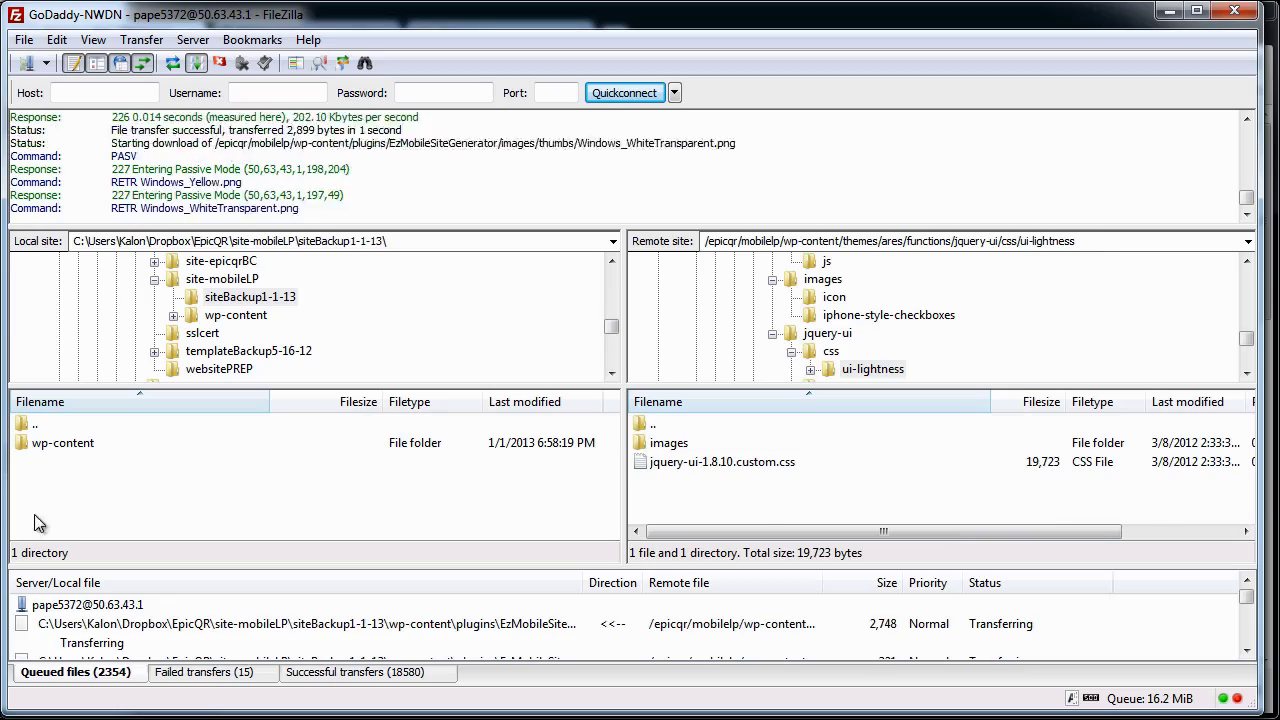
right_click(60, 490)
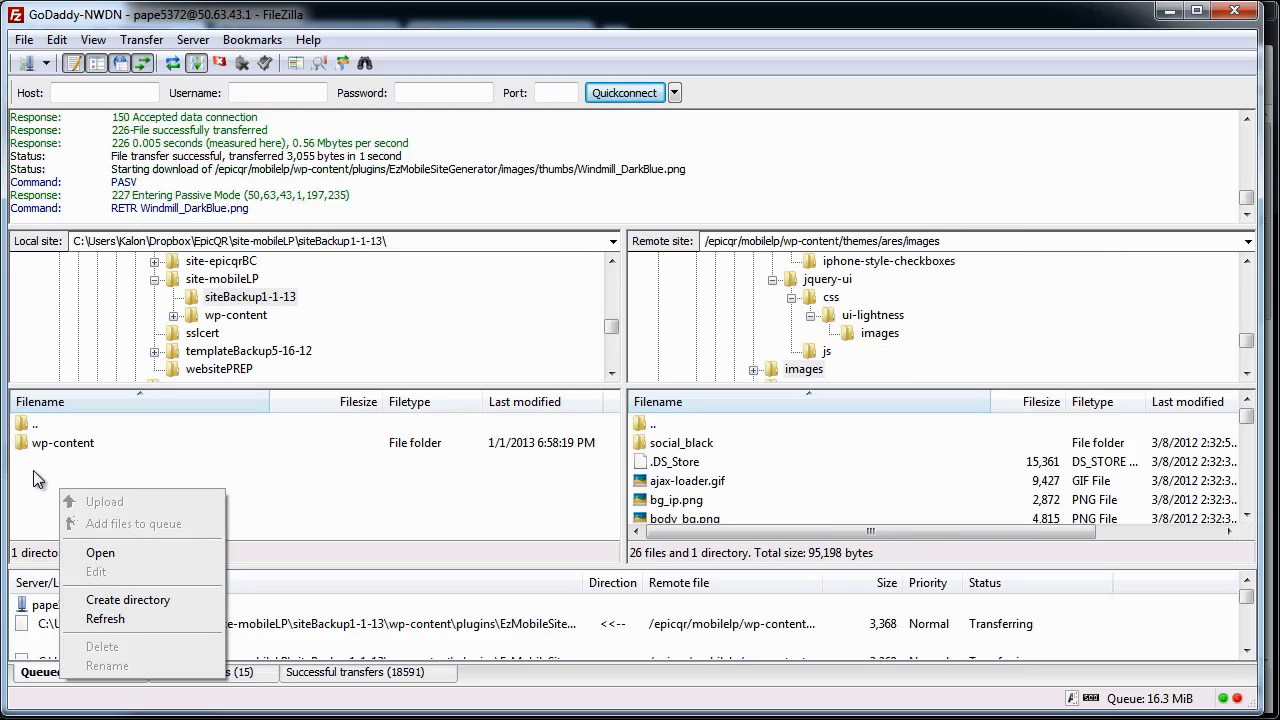
click(33, 470)
Step: Tile Explorer beside FileZilla, drag the .sql.gz archive into local siteBackup1-1-13, then maximize FileZilla
drag(556, 22, 917, 20)
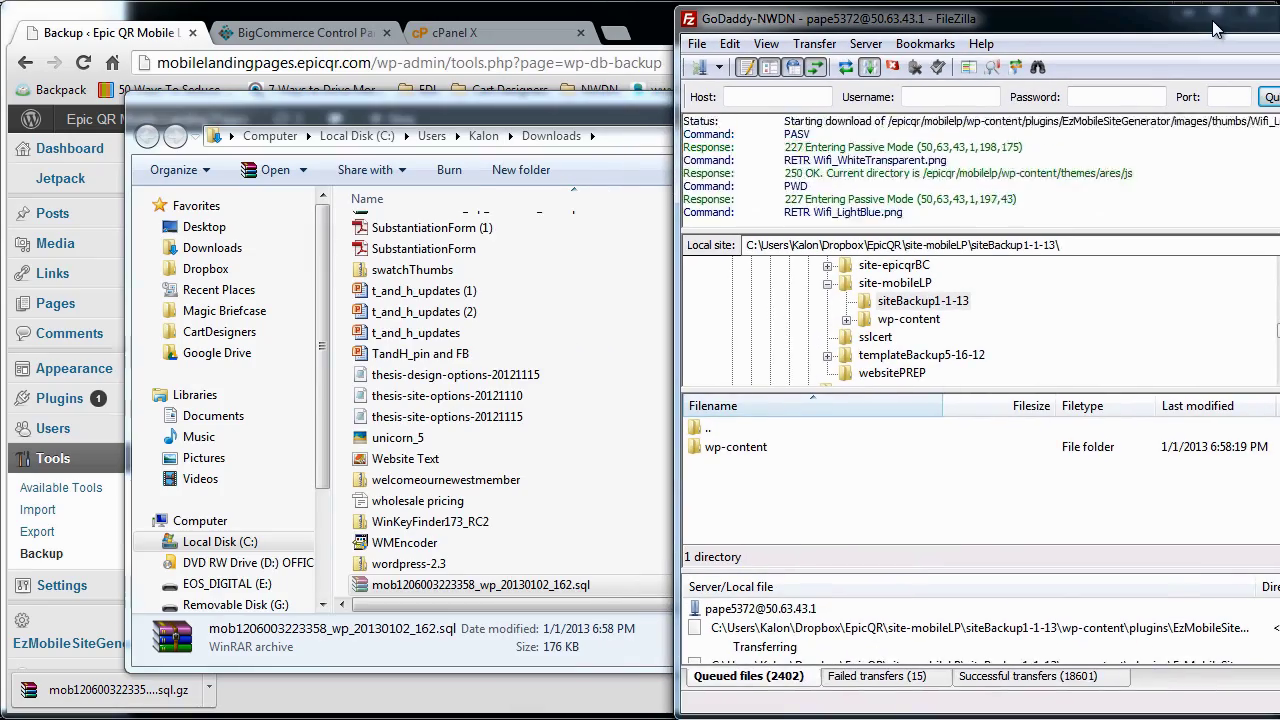
click(428, 93)
drag(428, 93, 130, 80)
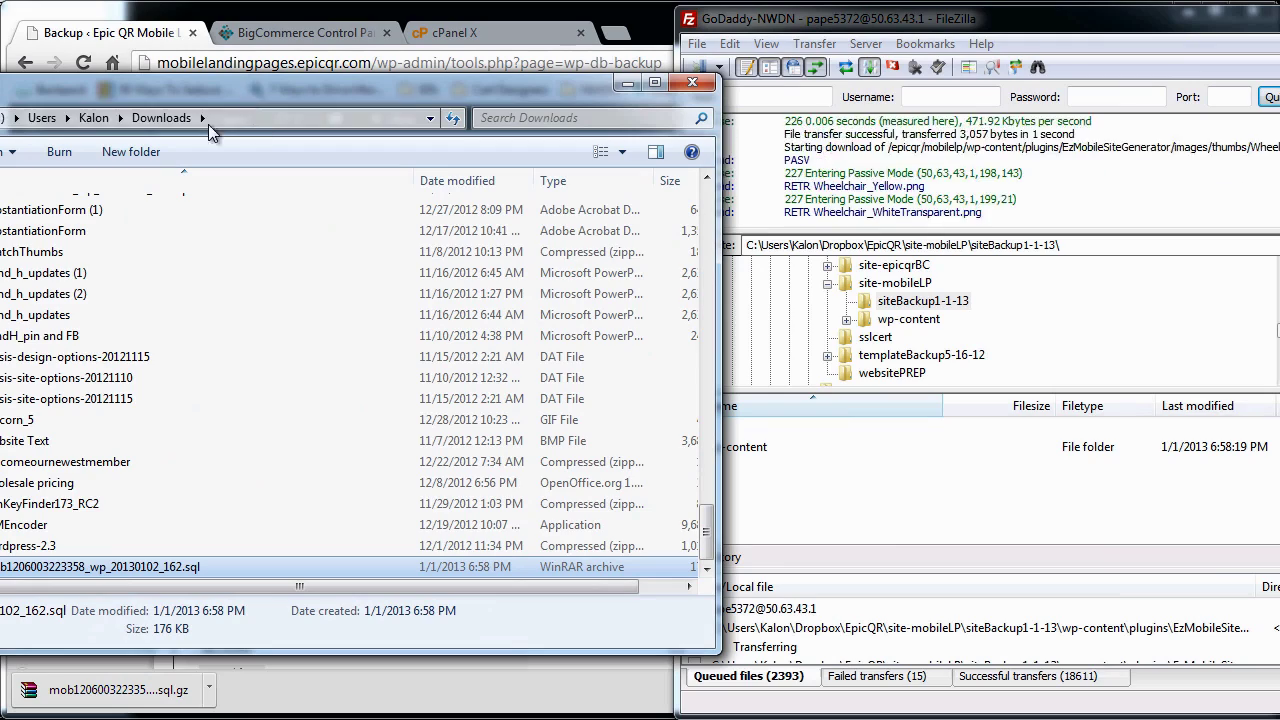
drag(148, 568, 860, 491)
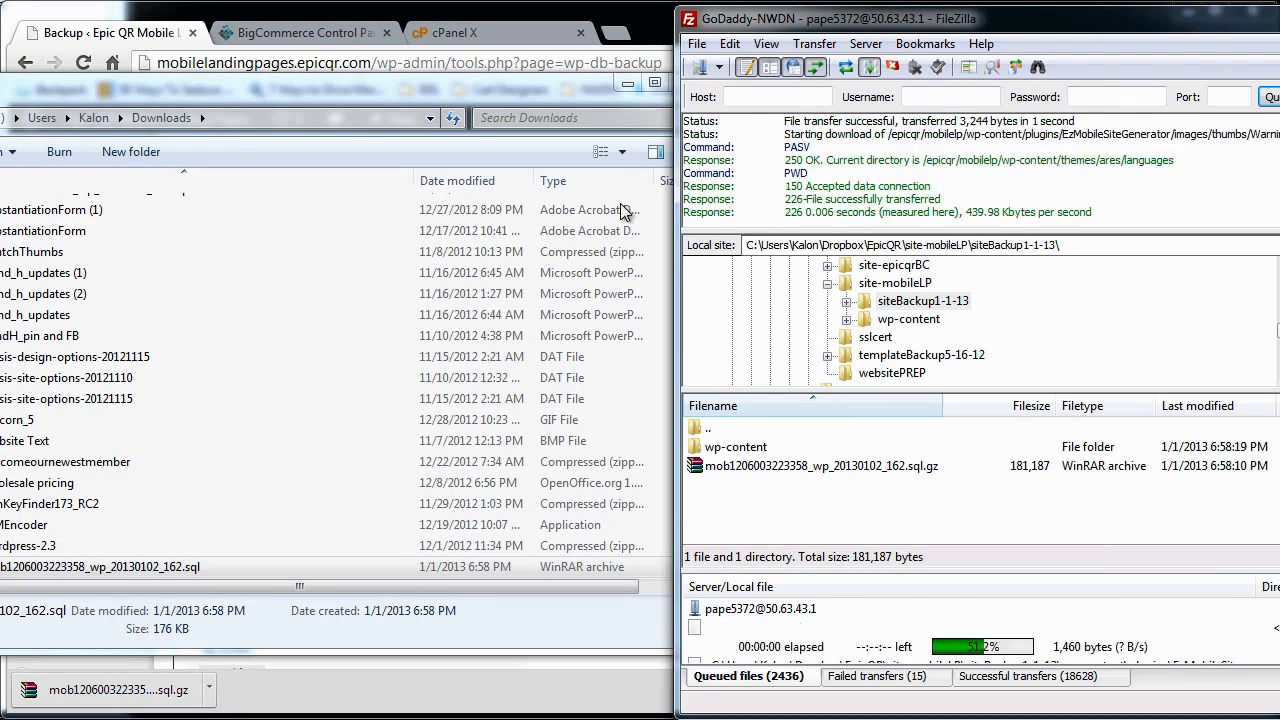
click(627, 83)
drag(760, 18, 220, 2)
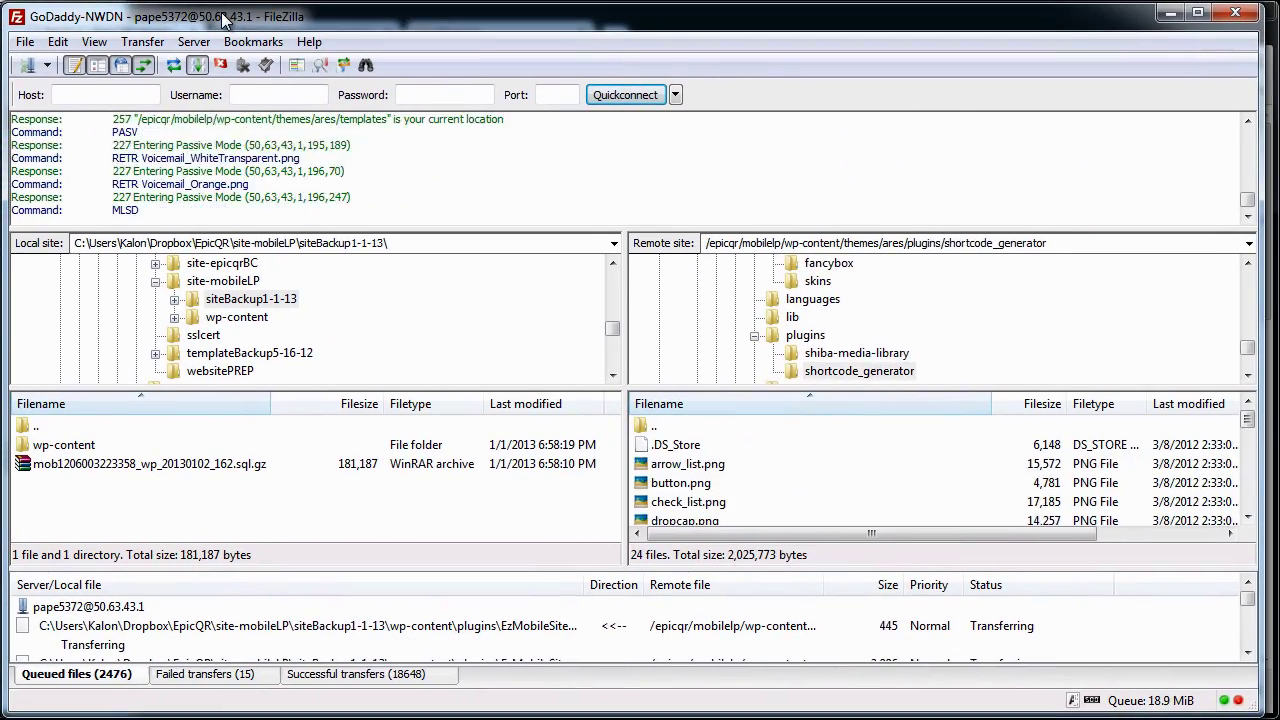